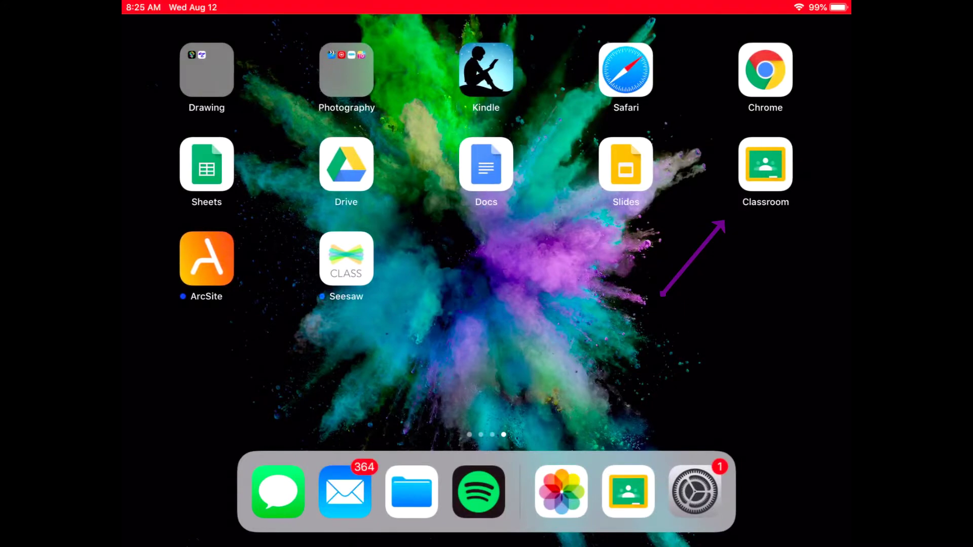
Launch Google Classroom from the Home Screen into the Marble Falls ISD class stream
{"action": "left_click", "coordinate": [765, 165]}
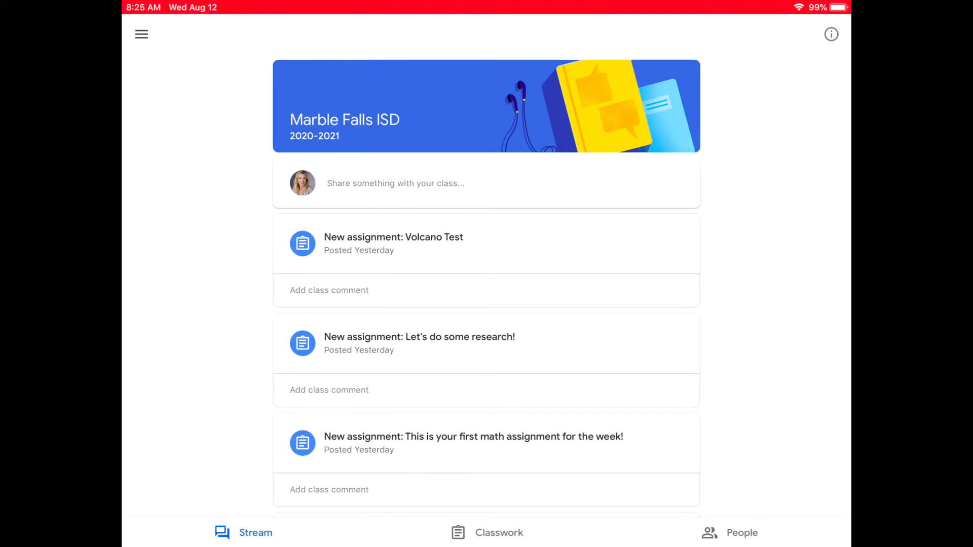
{"action": "scroll", "coordinate": [487, 273], "scroll_direction": "down", "scroll_amount": 5}
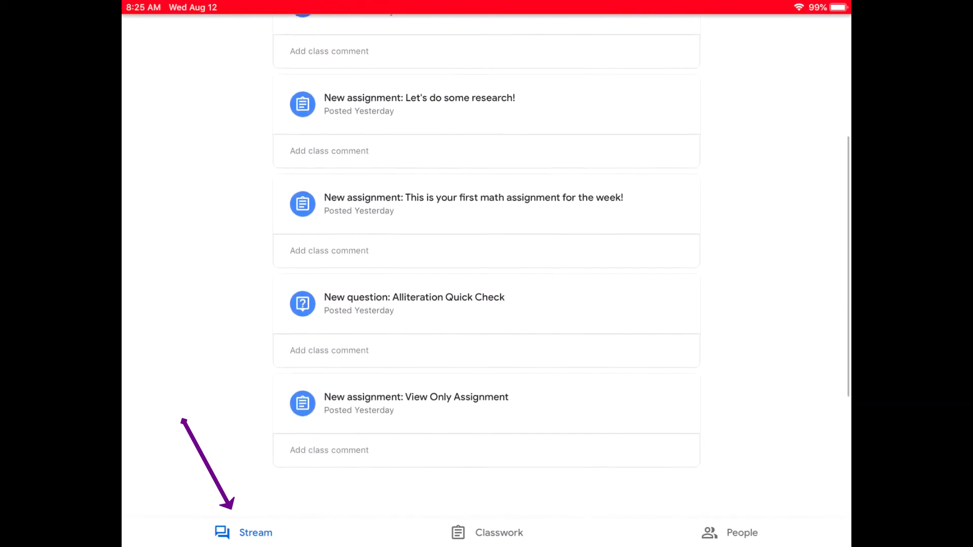
{"action": "scroll", "coordinate": [487, 273], "scroll_direction": "up", "scroll_amount": 3}
{"action": "scroll", "coordinate": [487, 274], "scroll_direction": "up", "scroll_amount": 2}
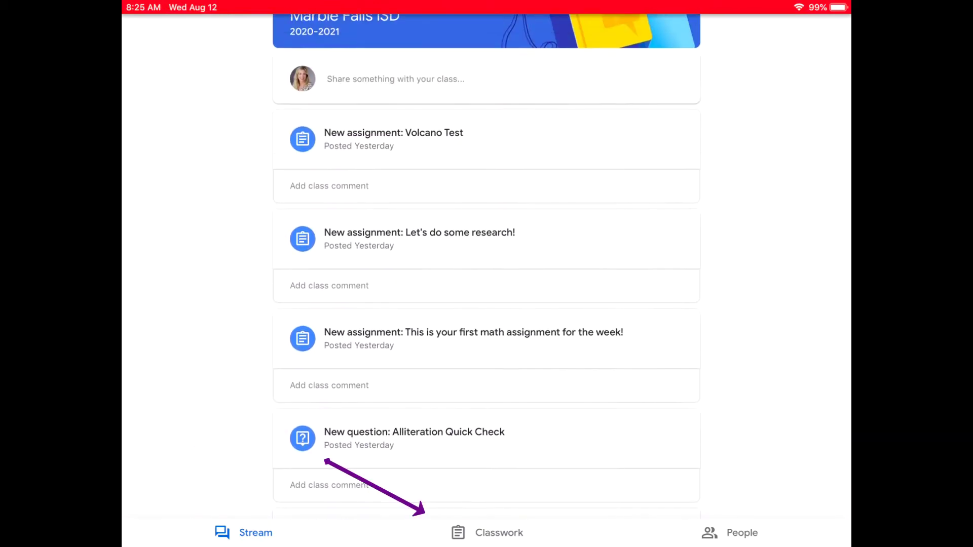
Show the Marble Falls ISD Classwork page with assignments grouped by week
{"action": "left_click", "coordinate": [498, 533]}
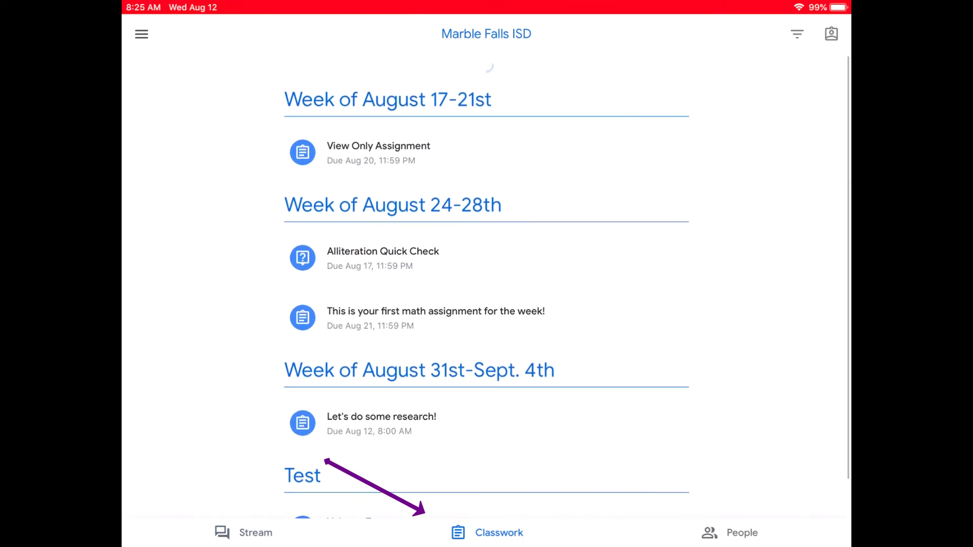
{"action": "scroll", "coordinate": [487, 297], "scroll_direction": "down", "scroll_amount": 2}
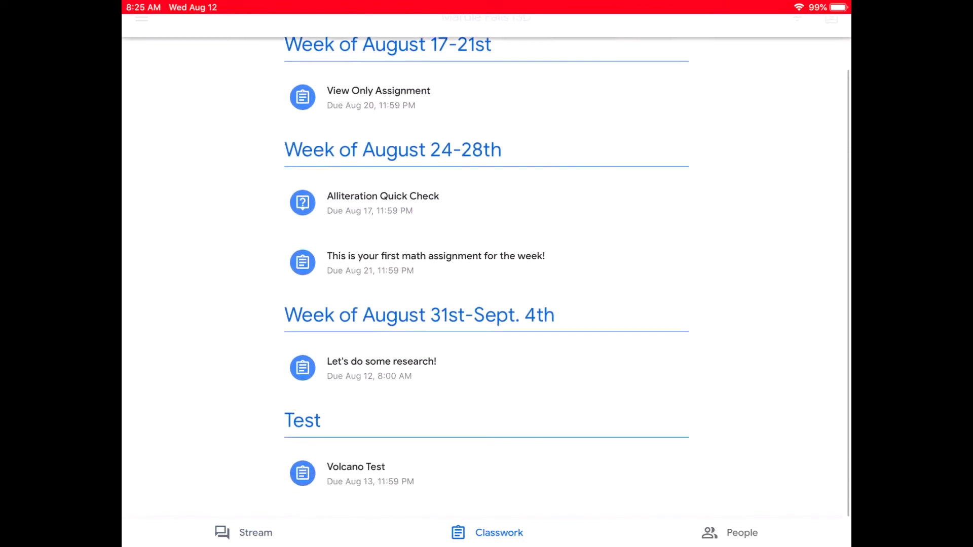
{"action": "scroll", "coordinate": [487, 297], "scroll_direction": "down", "scroll_amount": 1}
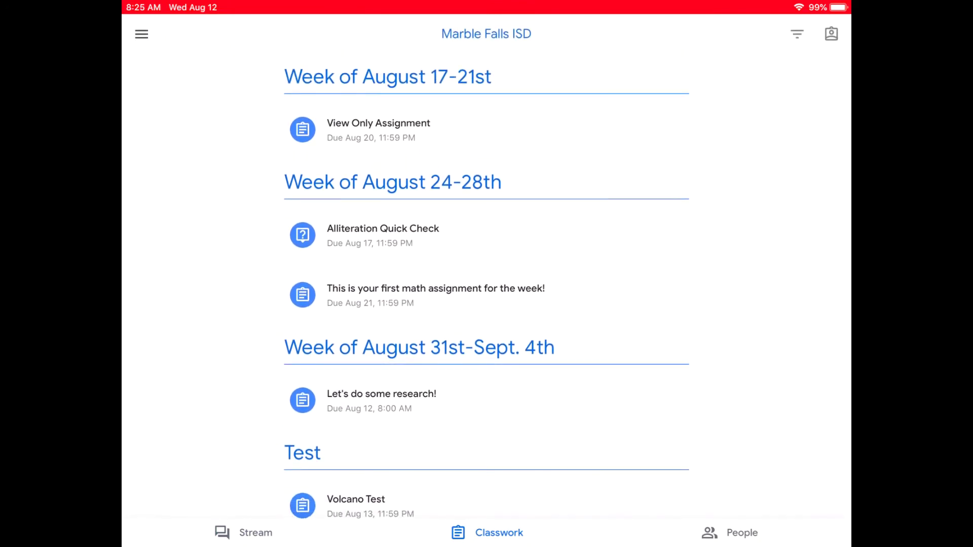
{"action": "left_click", "coordinate": [379, 130]}
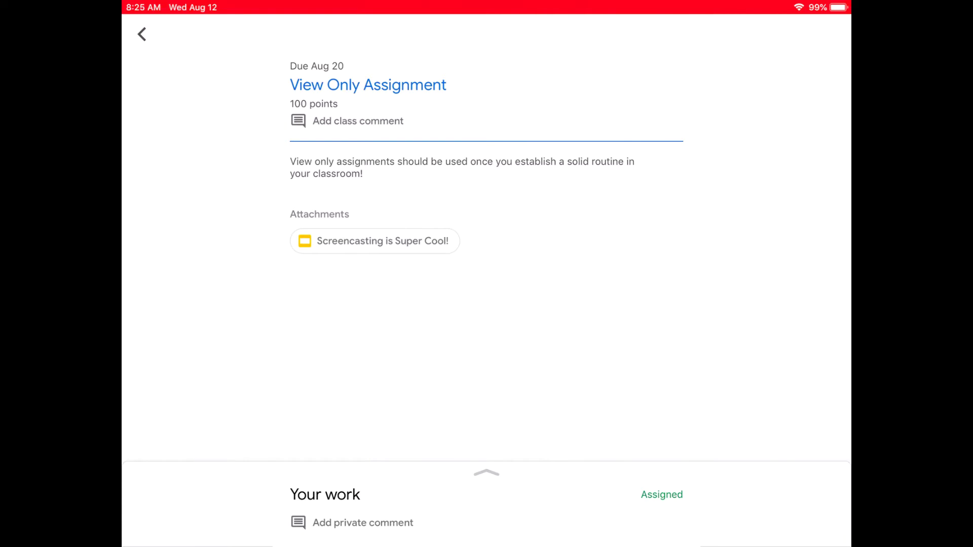
{"action": "left_click", "coordinate": [142, 33]}
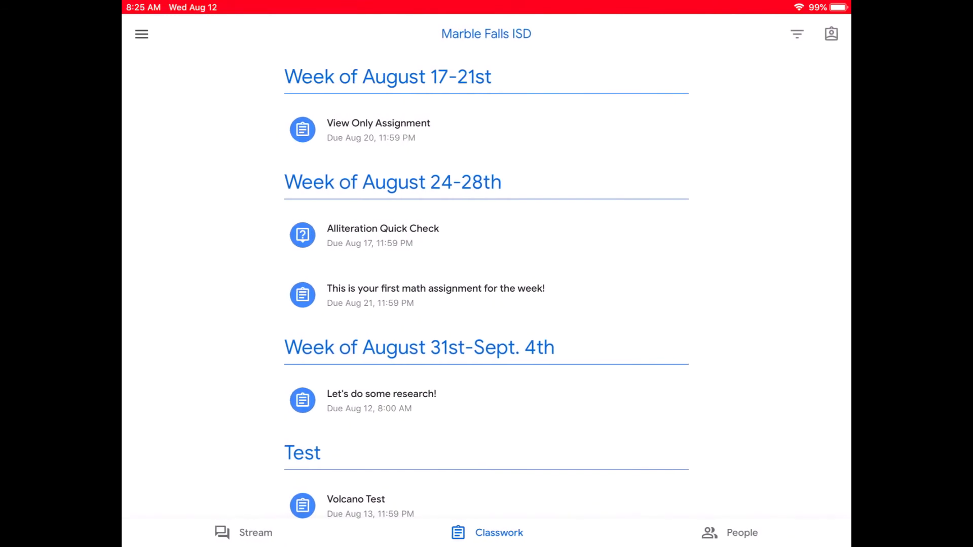
Go to the To-do list from the menu and check the Next week, Later and This week sections
{"action": "left_click", "coordinate": [142, 34]}
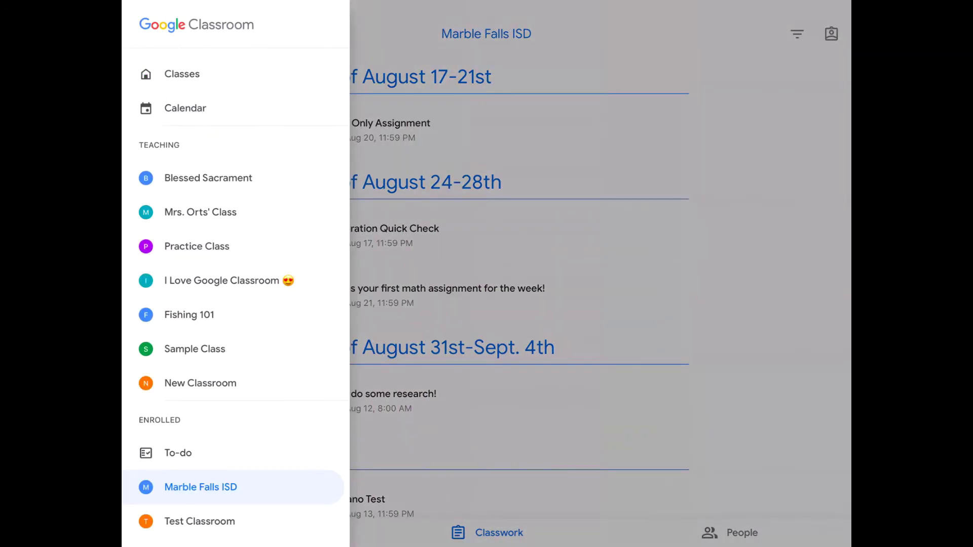
{"action": "left_click", "coordinate": [178, 453]}
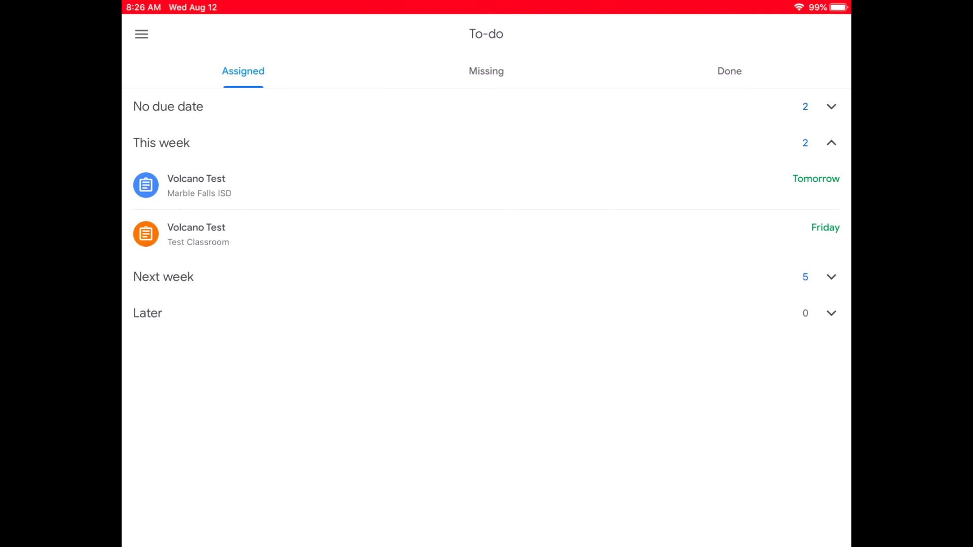
{"action": "left_click", "coordinate": [164, 277]}
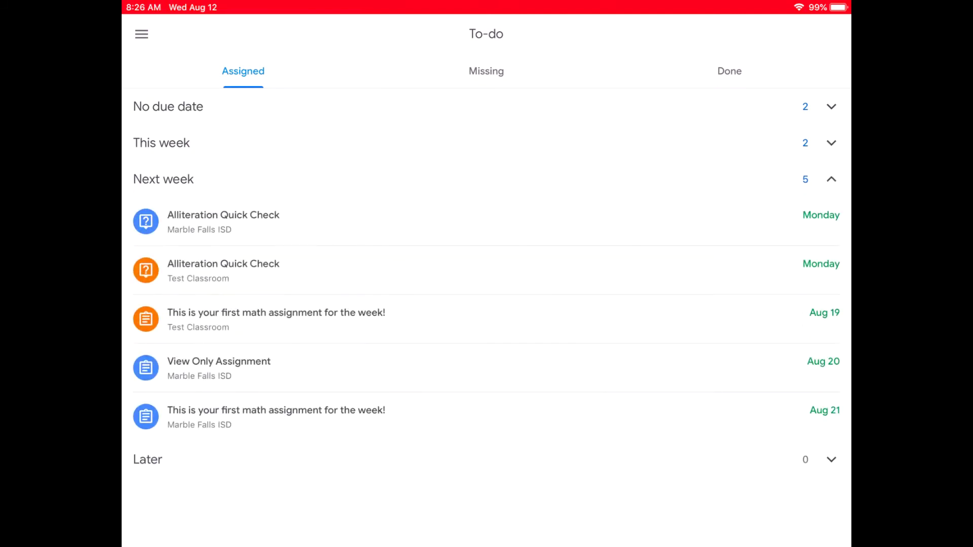
{"action": "left_click", "coordinate": [148, 460]}
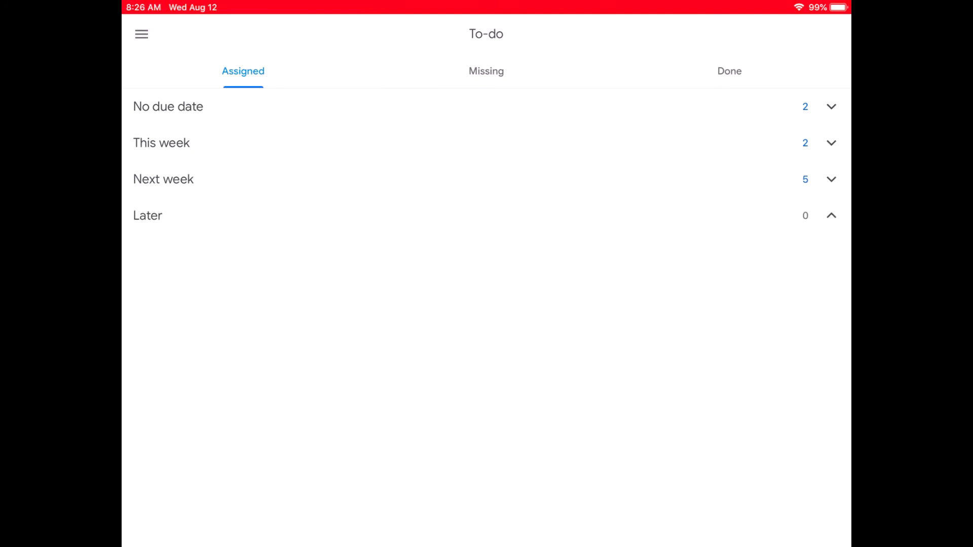
{"action": "left_click", "coordinate": [162, 143]}
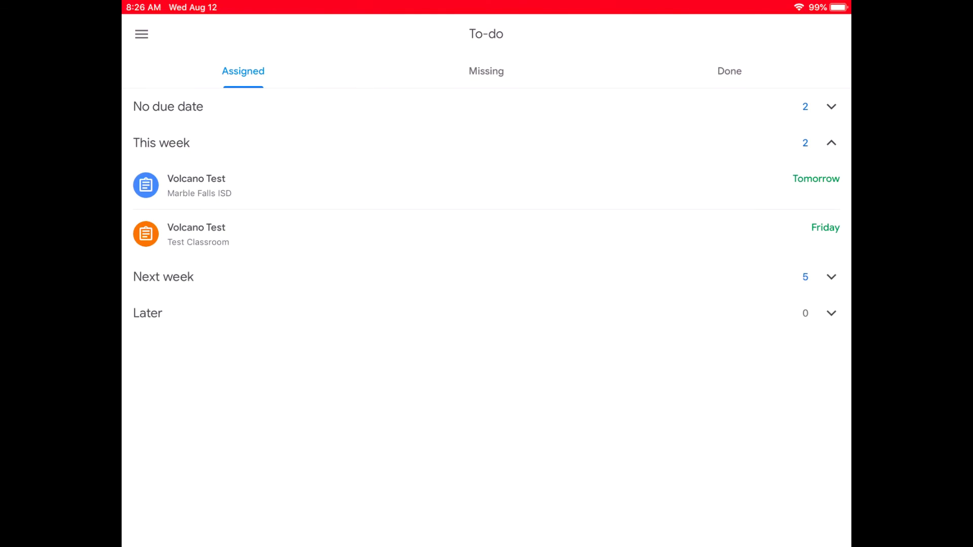